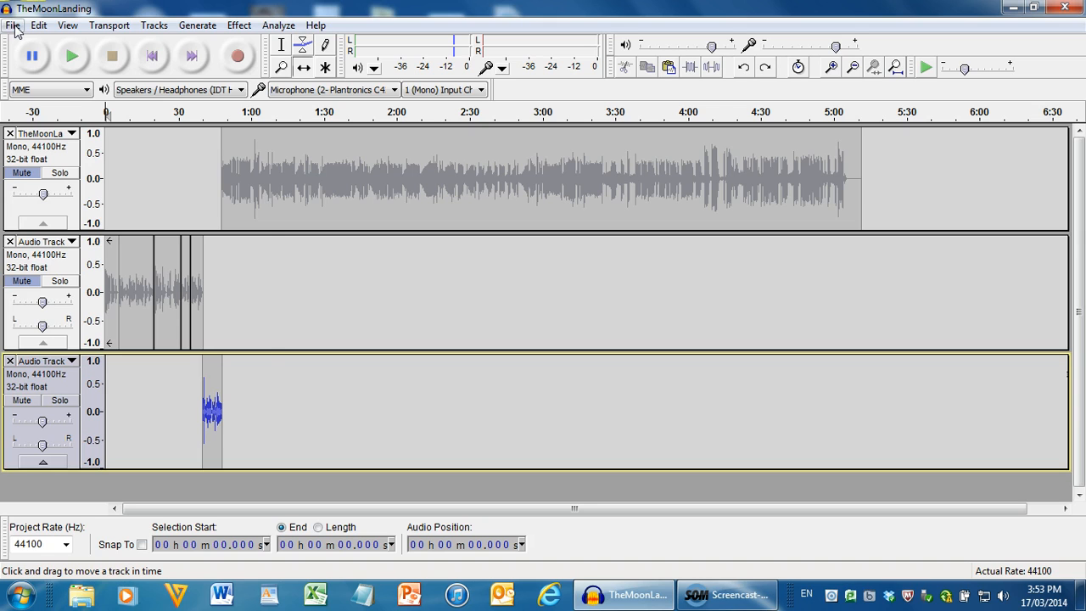
Import the audio file DJ_Rohde_-_Plastic_Cheese_Serenade__DJ_Rohde_.mp3 from the Desktop into the project
click(14, 25)
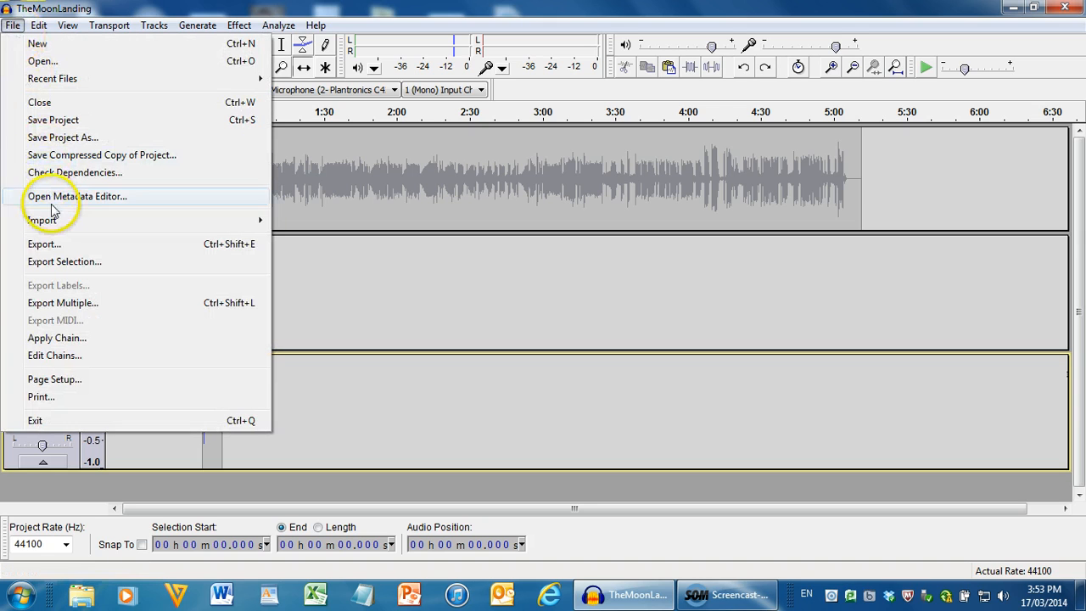
mouse_move(33, 220)
click(331, 222)
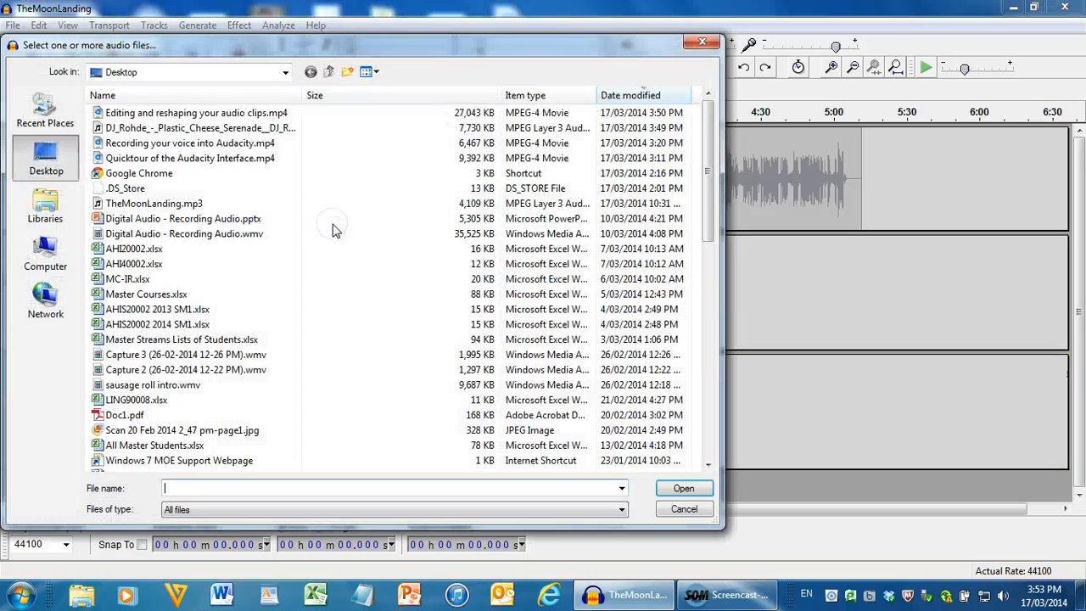
click(204, 128)
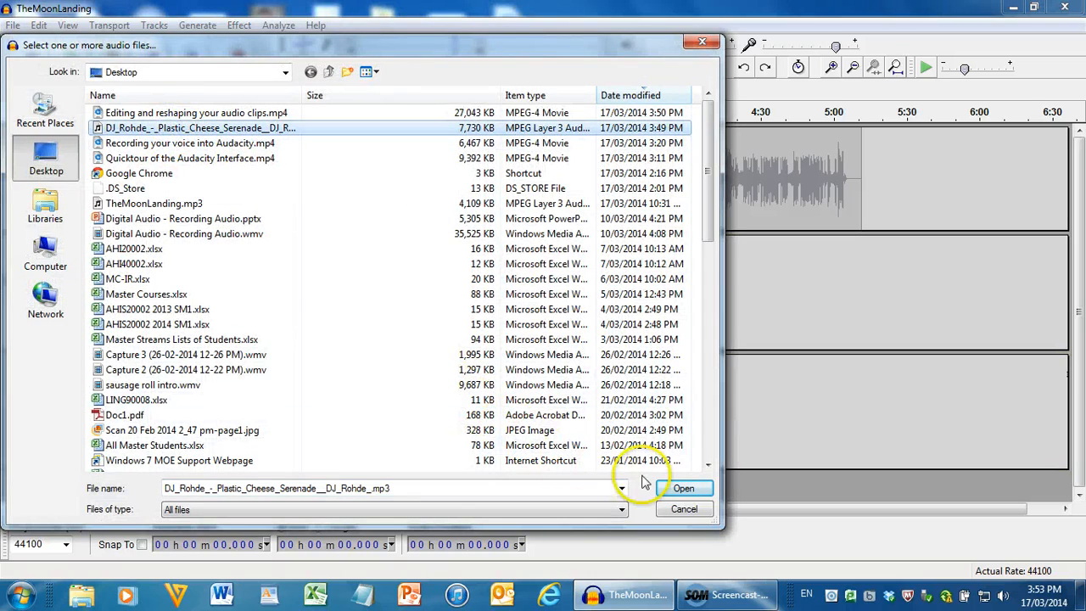
click(684, 489)
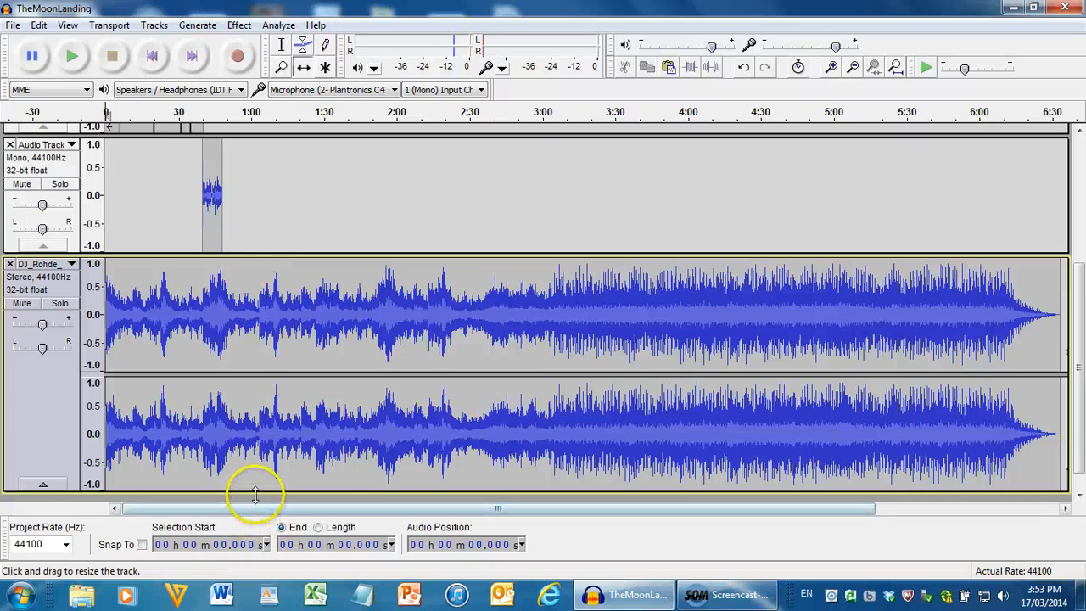
Reduce the heights of the music track and the three speech tracks so all four fit in view together
drag(258, 492, 270, 403)
drag(294, 258, 303, 205)
drag(1081, 261, 1084, 154)
drag(235, 231, 245, 172)
drag(243, 291, 249, 235)
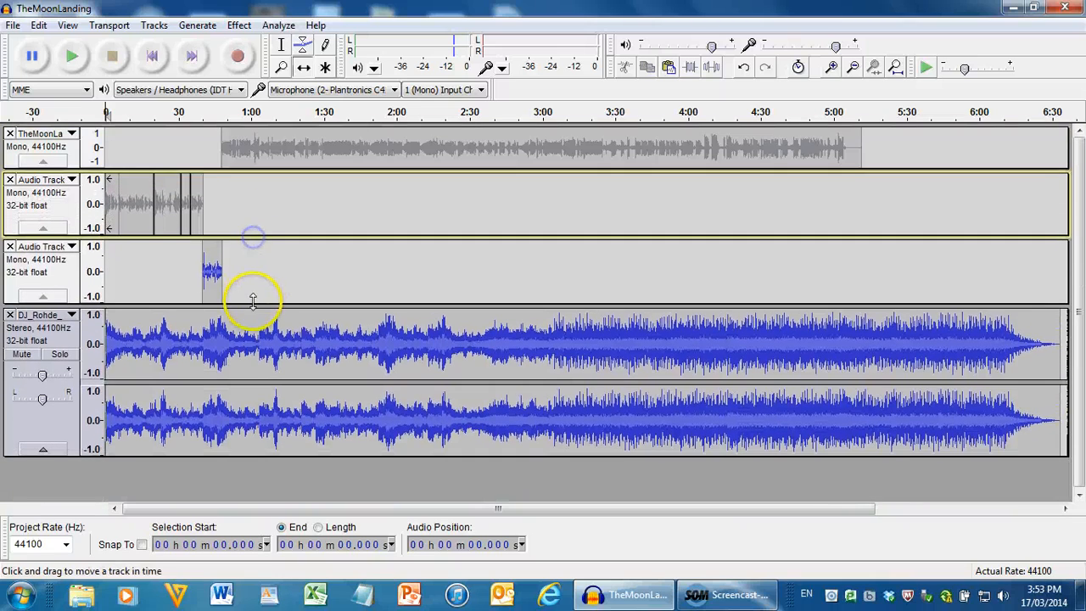
mouse_move(252, 303)
mouse_down()
mouse_move(252, 282)
mouse_move(243, 297)
mouse_up()
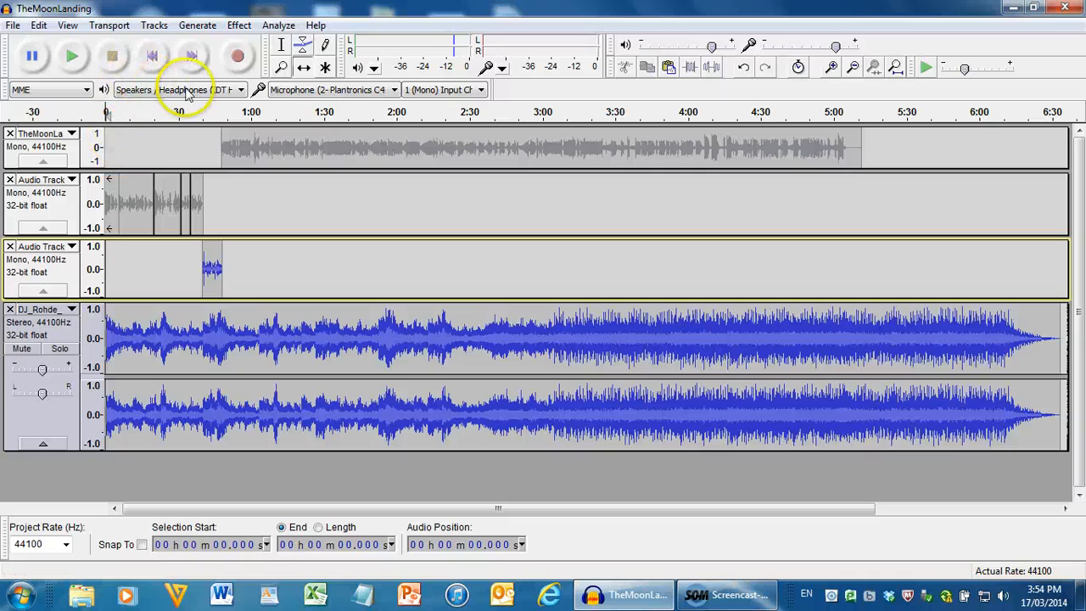
Select the clips on the three speech tracks and shift them together about 9 seconds later, leaving room for a music intro
click(282, 42)
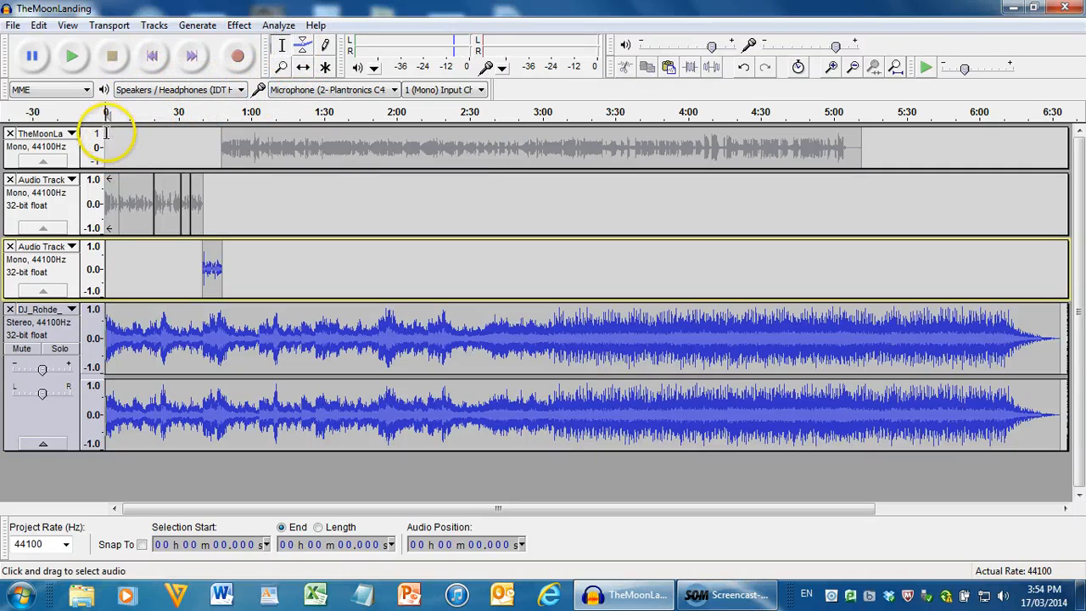
drag(106, 133, 866, 269)
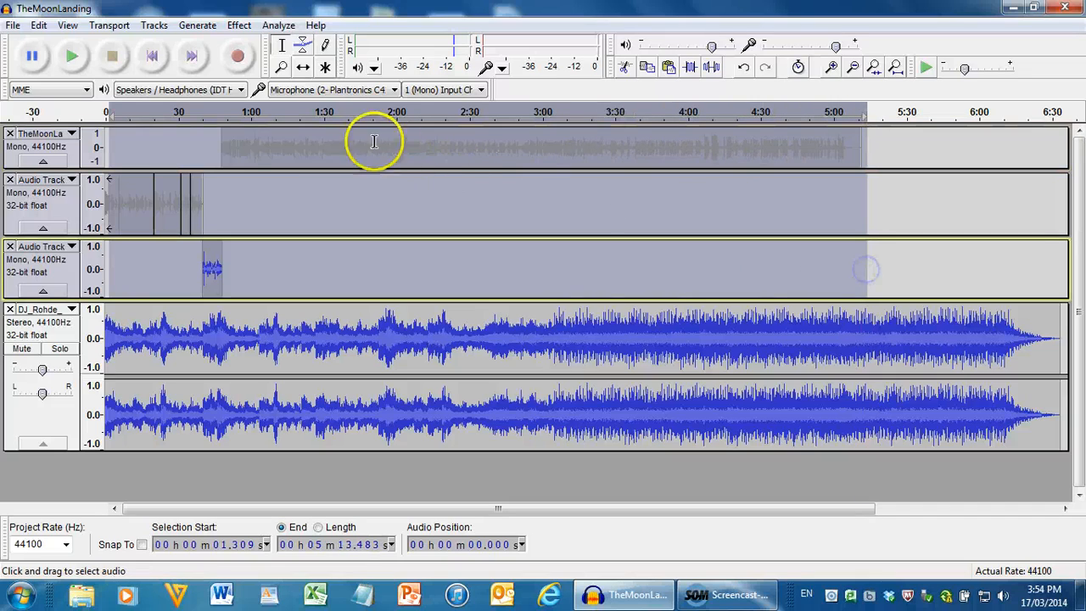
click(303, 67)
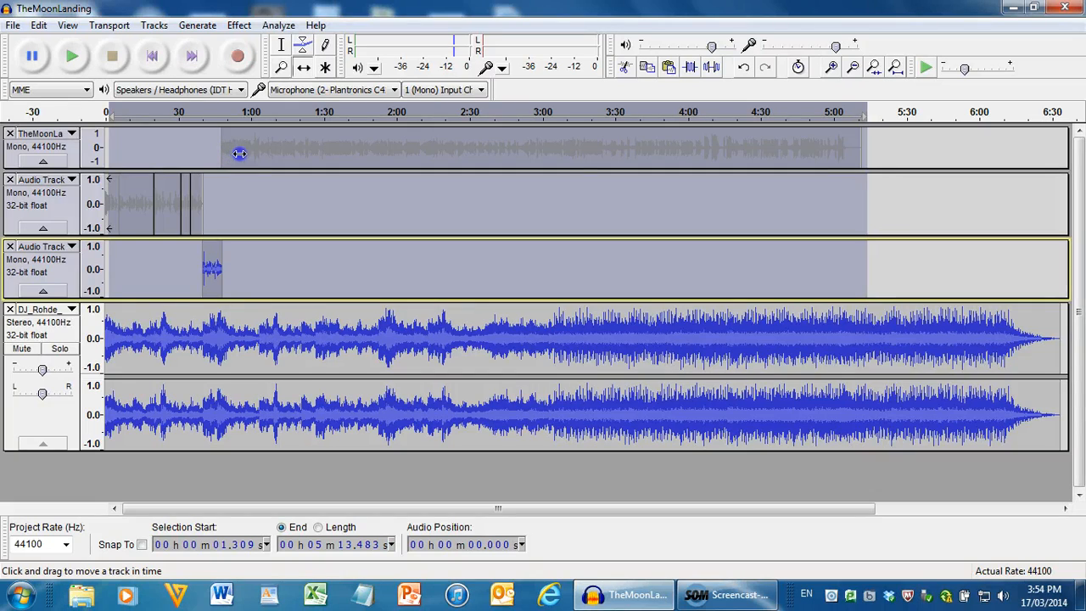
drag(285, 153, 345, 163)
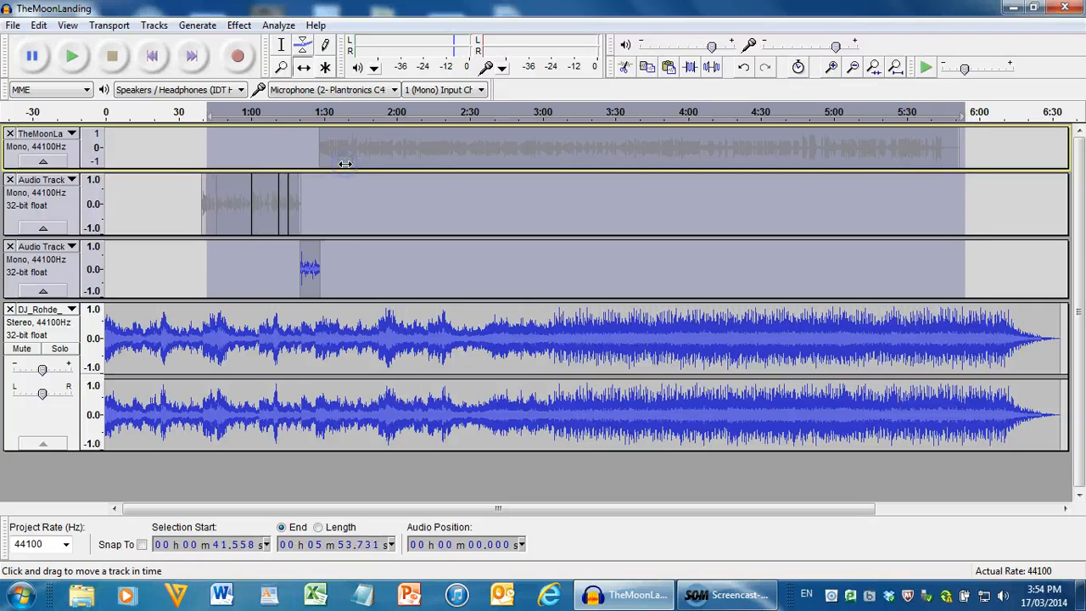
drag(341, 159, 265, 162)
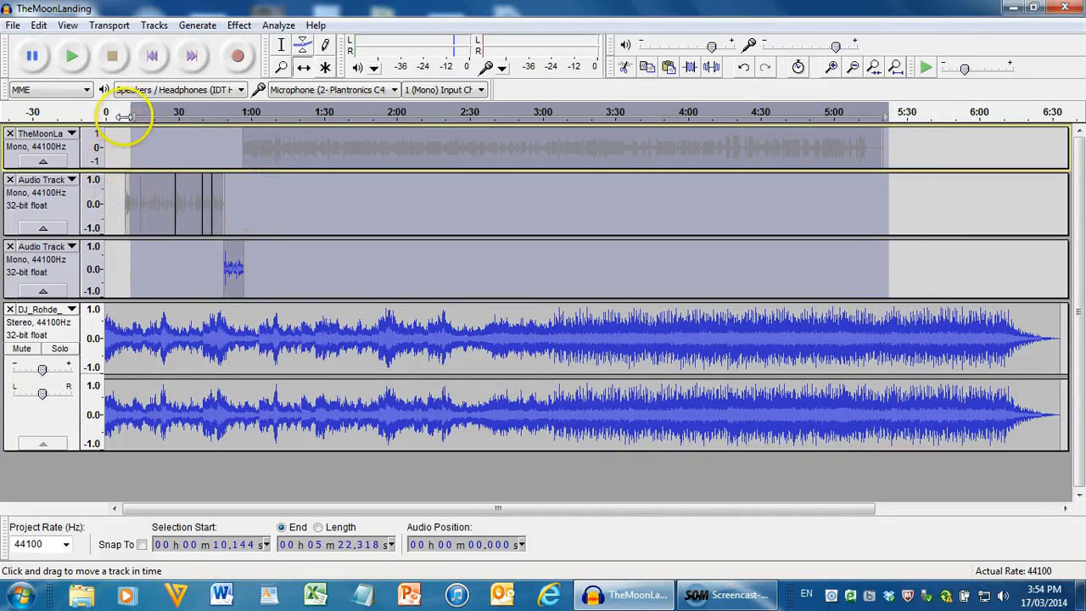
Solo the DJ_Rohde music track, play its opening from the start of the project, and stop playback
click(153, 56)
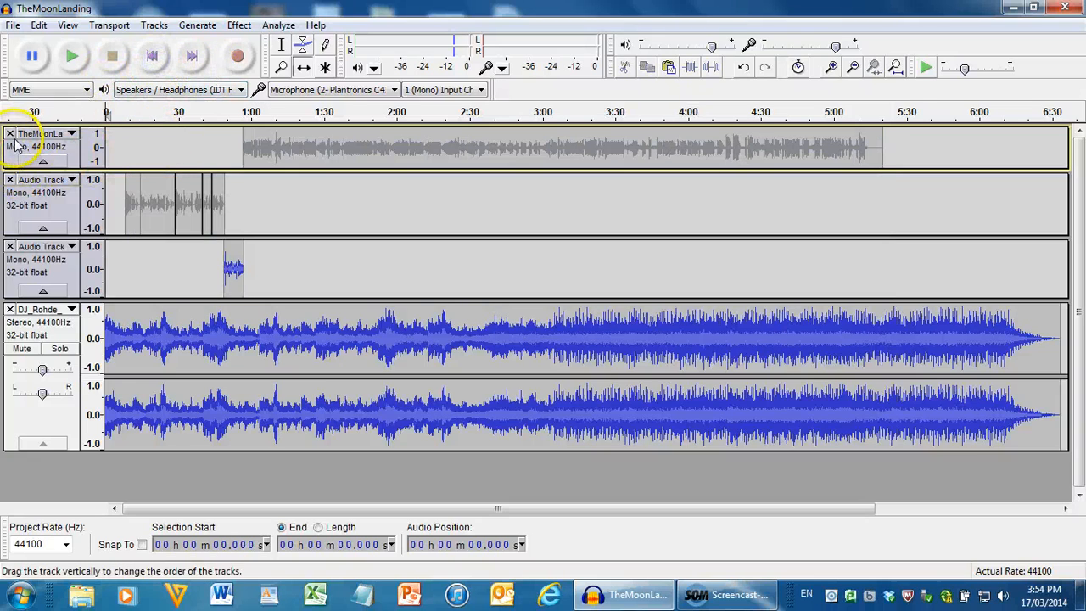
click(60, 348)
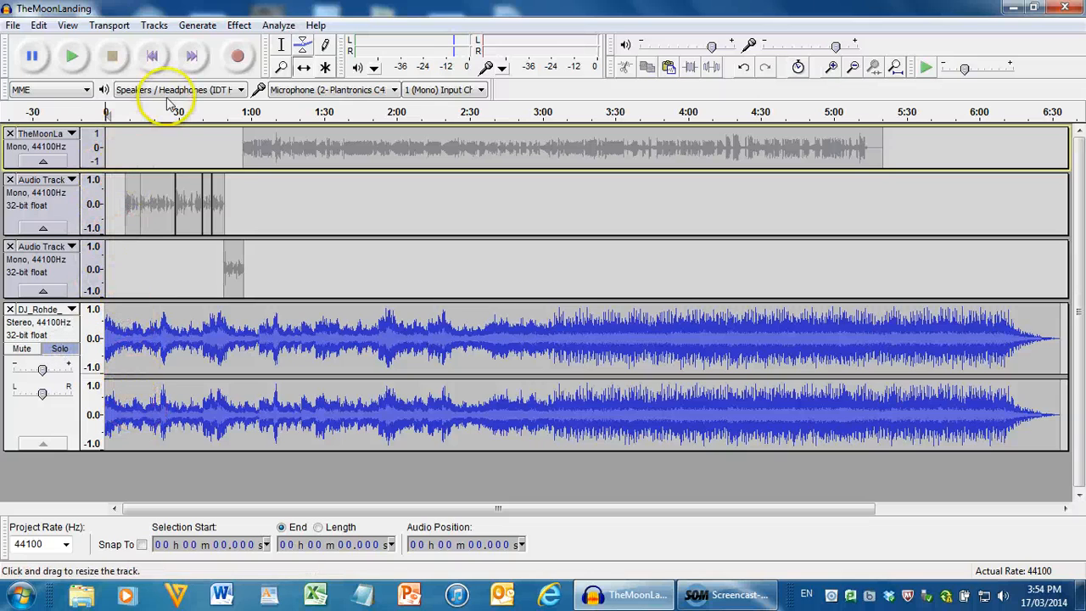
click(72, 55)
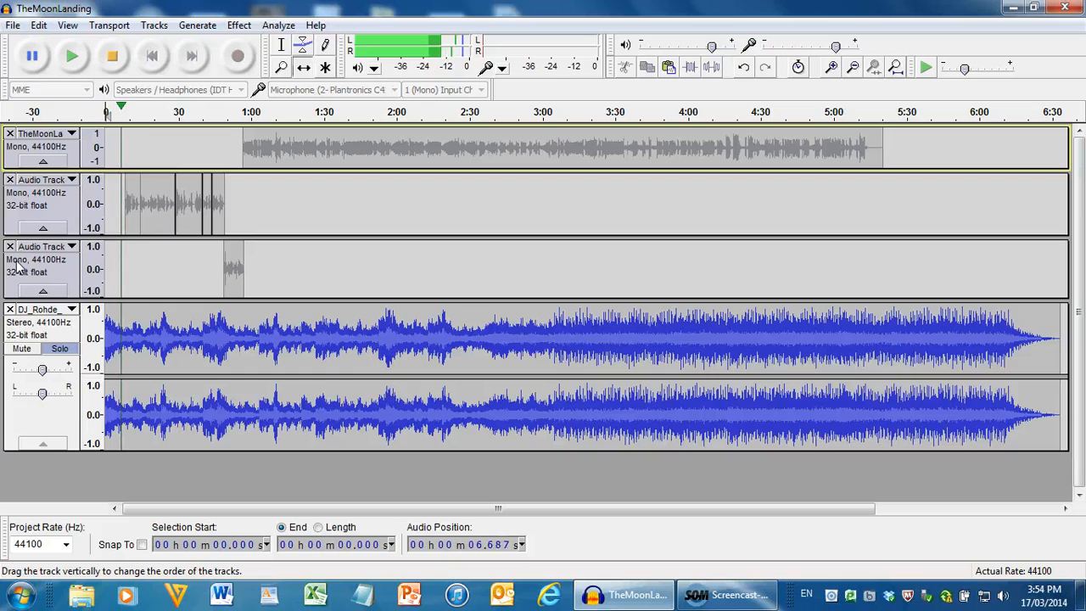
key(space)
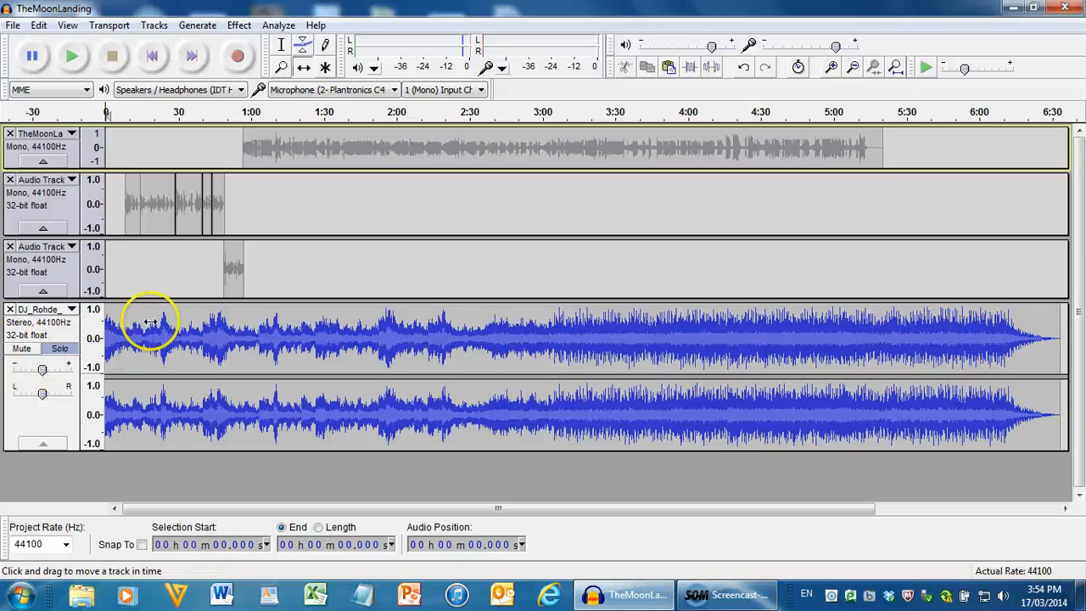
Delete the music on the DJ_Rohde track from about 14 seconds through to its end
click(280, 44)
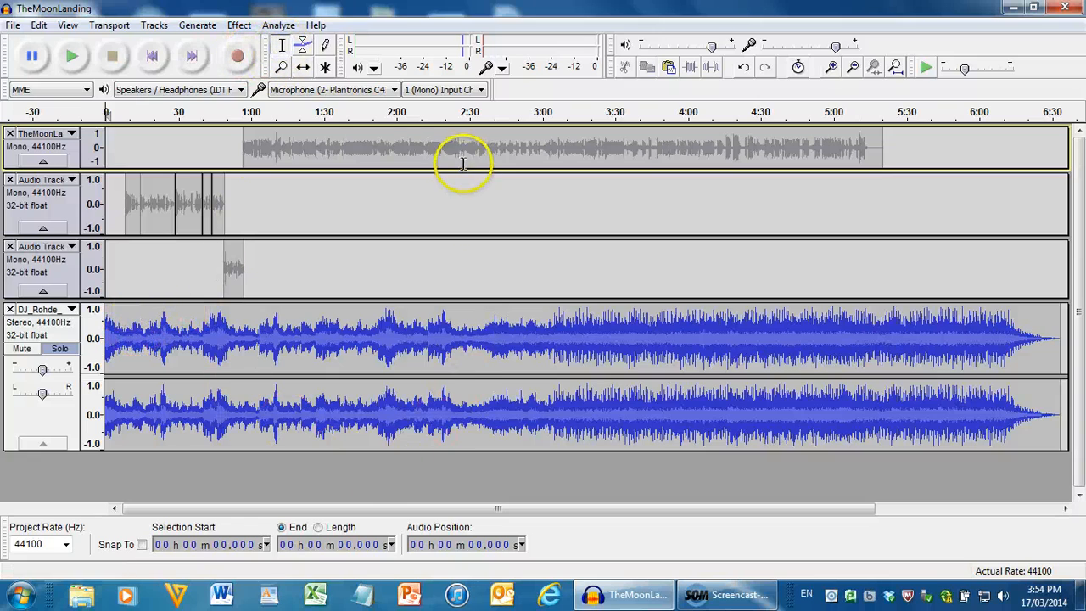
click(281, 67)
click(130, 340)
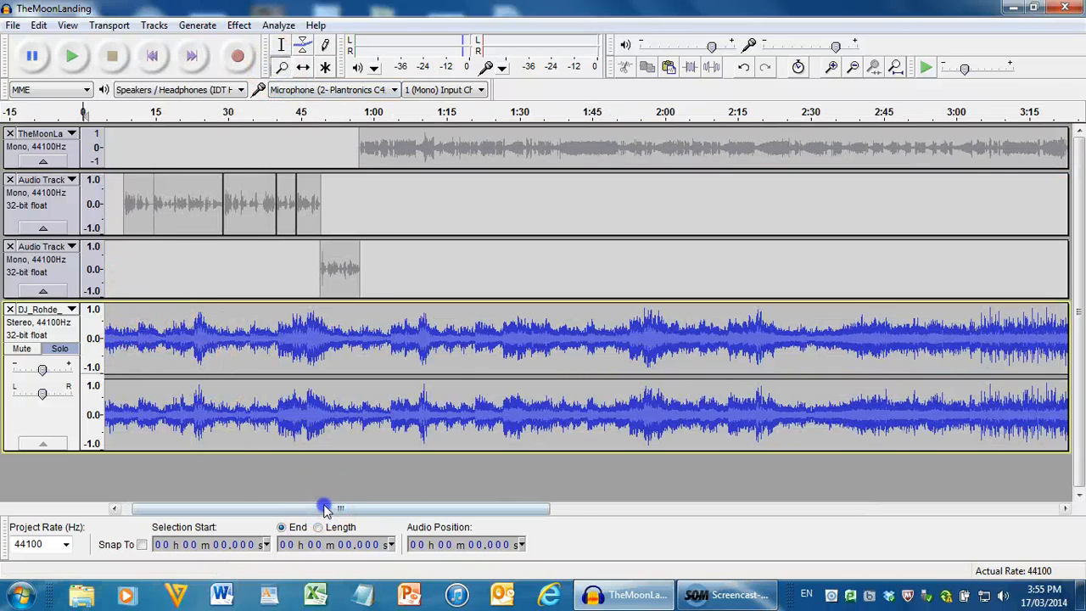
drag(325, 509, 317, 510)
click(283, 47)
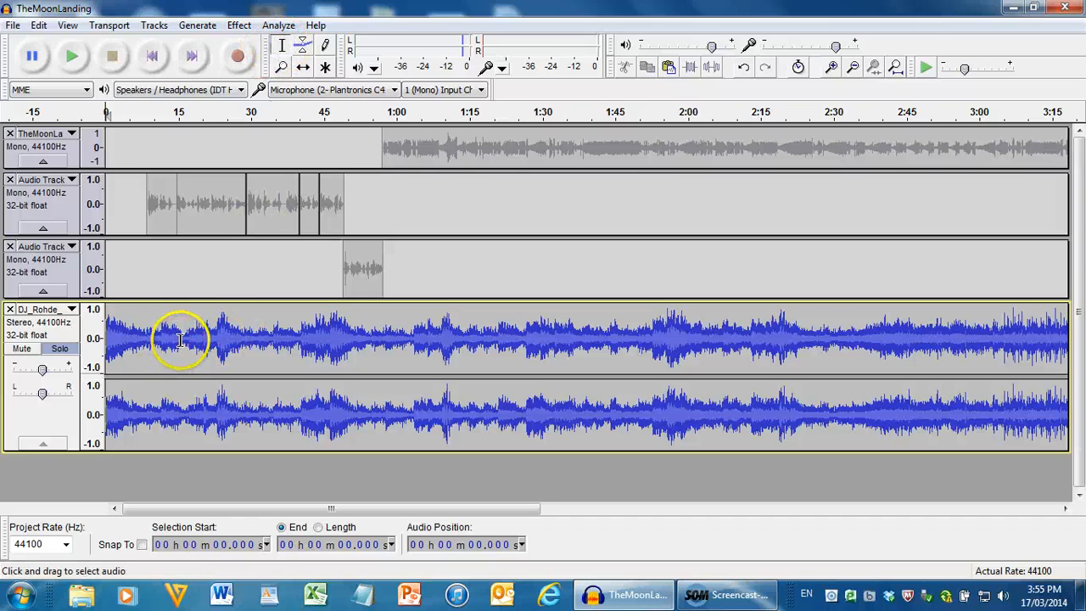
drag(170, 334, 991, 453)
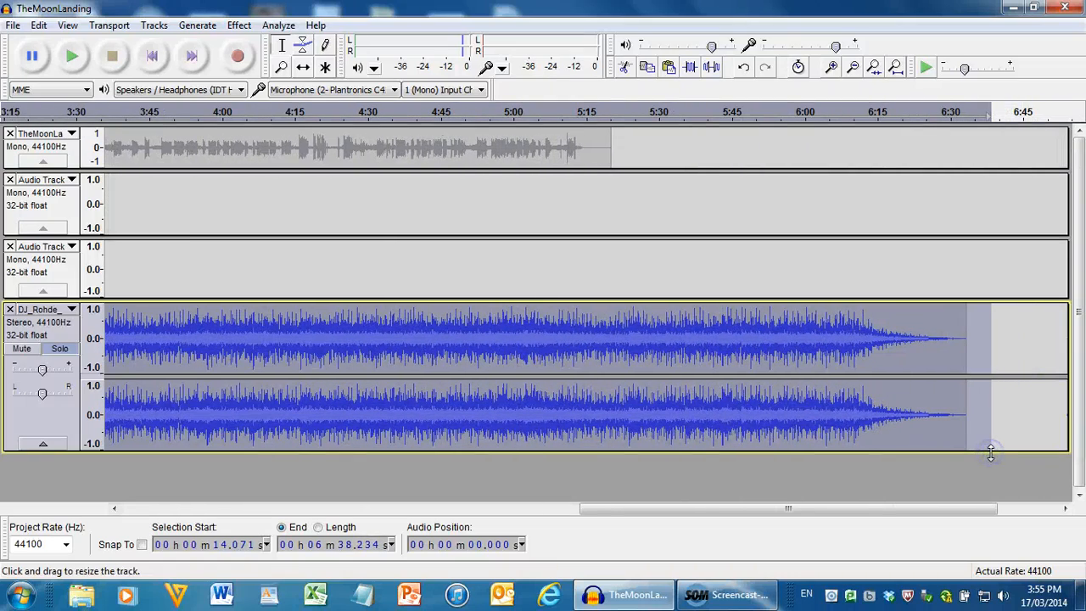
key(Delete)
Zoom in on the remaining music intro, shrink the third track's height and enlarge the music track's height
drag(800, 510, 256, 513)
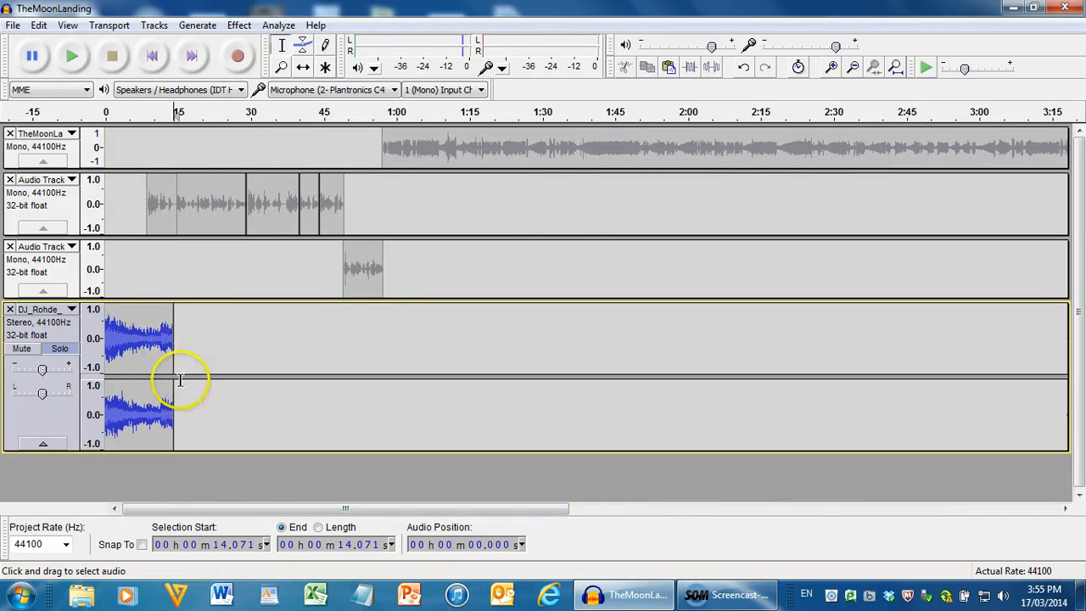
drag(148, 298, 150, 287)
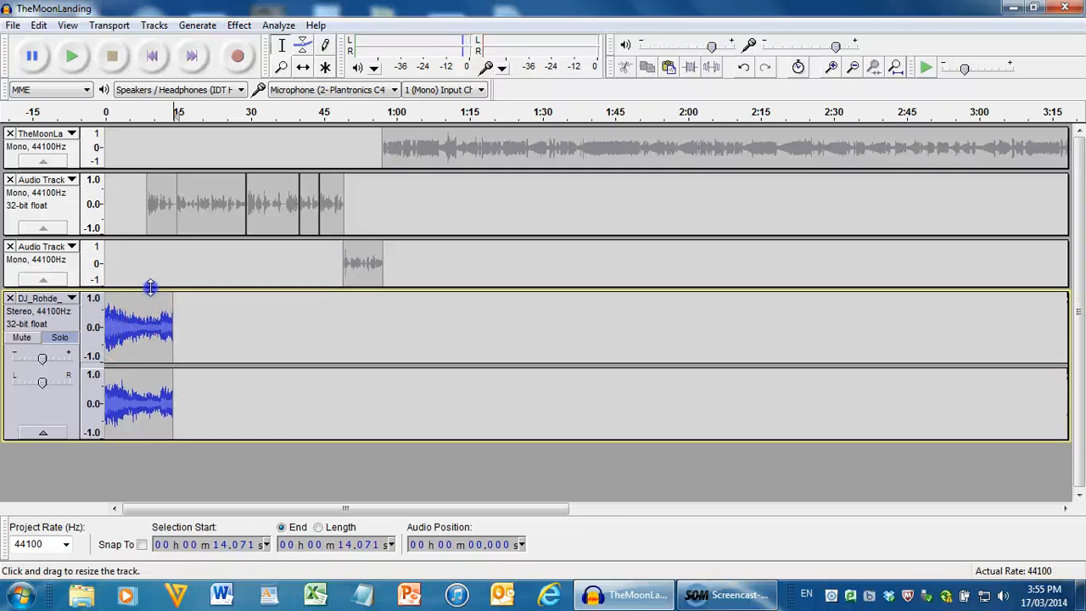
drag(96, 437, 118, 450)
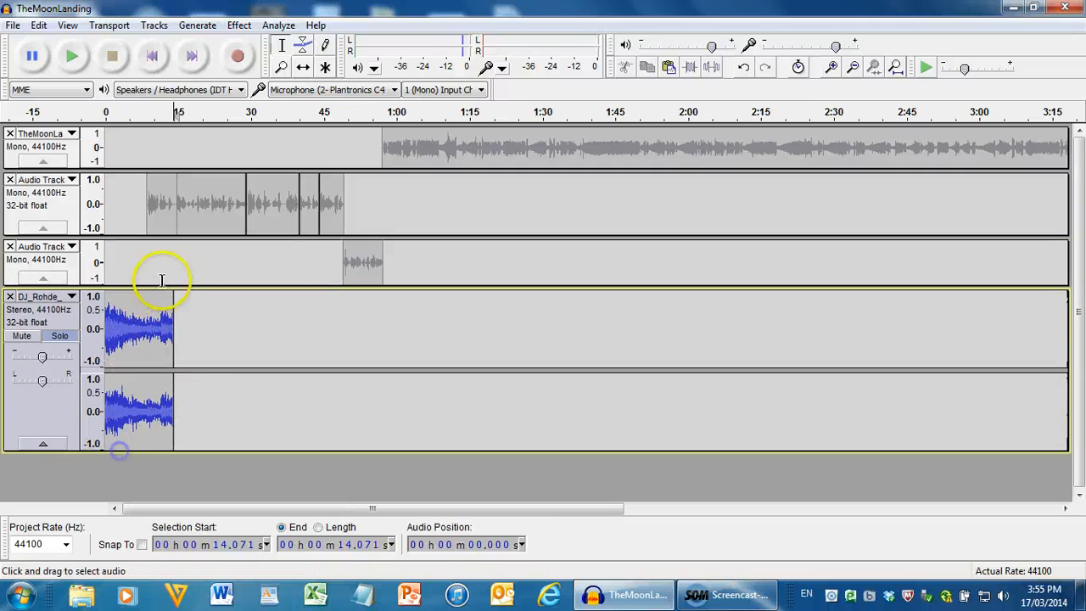
click(282, 67)
click(143, 277)
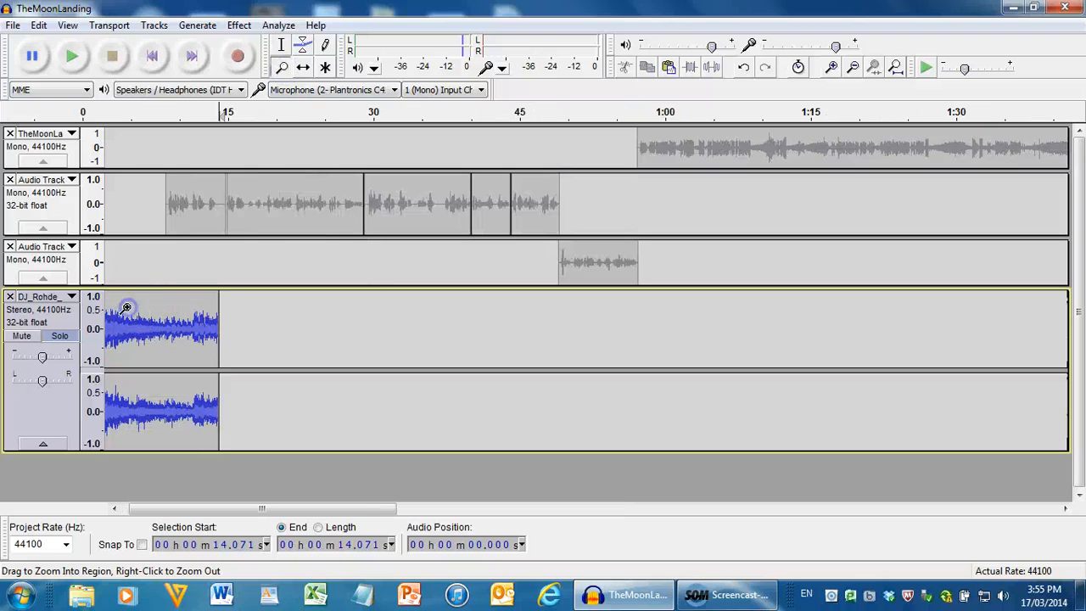
click(127, 310)
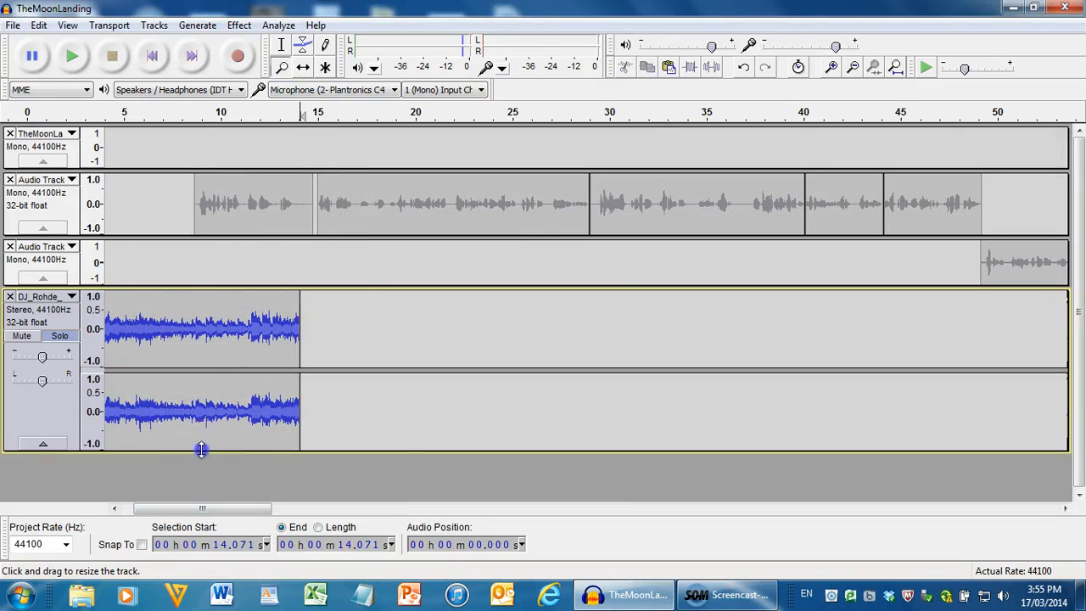
drag(199, 450, 201, 480)
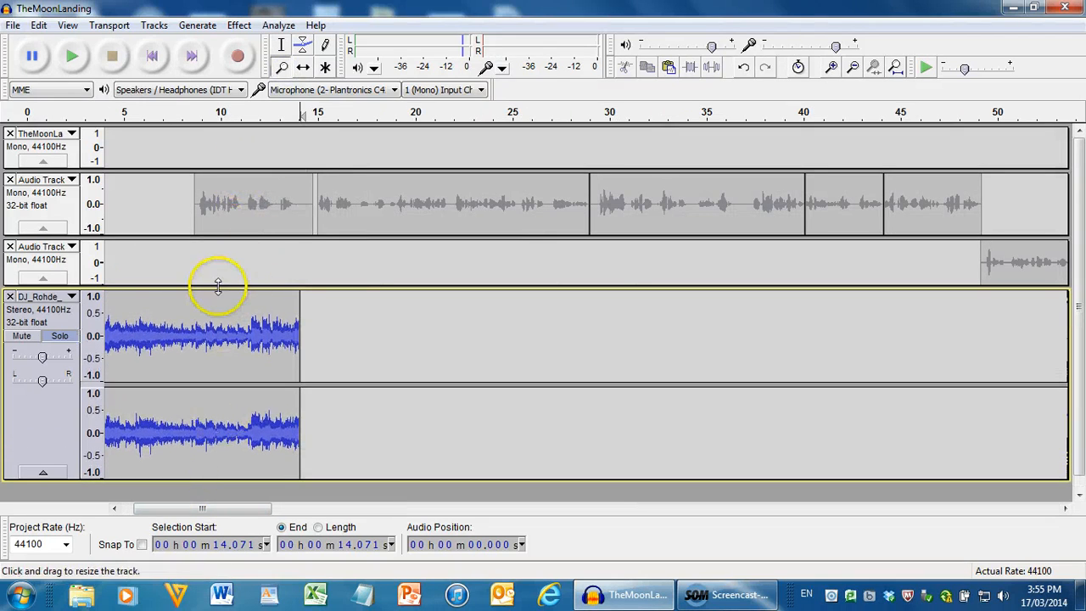
With the Envelope tool, add volume points on the music clip between about 4 and 7 seconds and lower the earlier ones
click(303, 51)
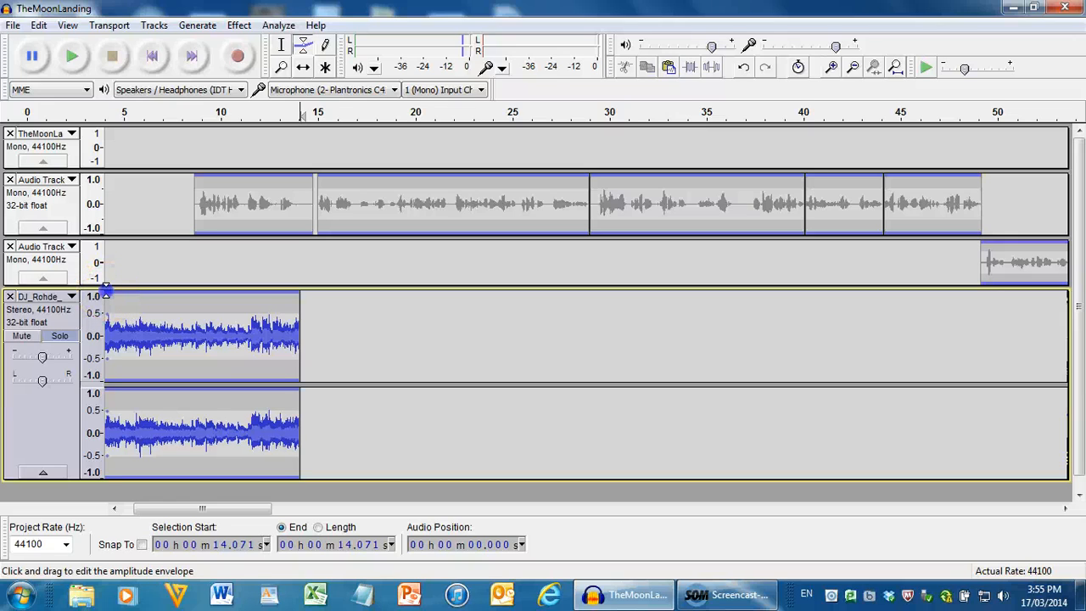
click(156, 295)
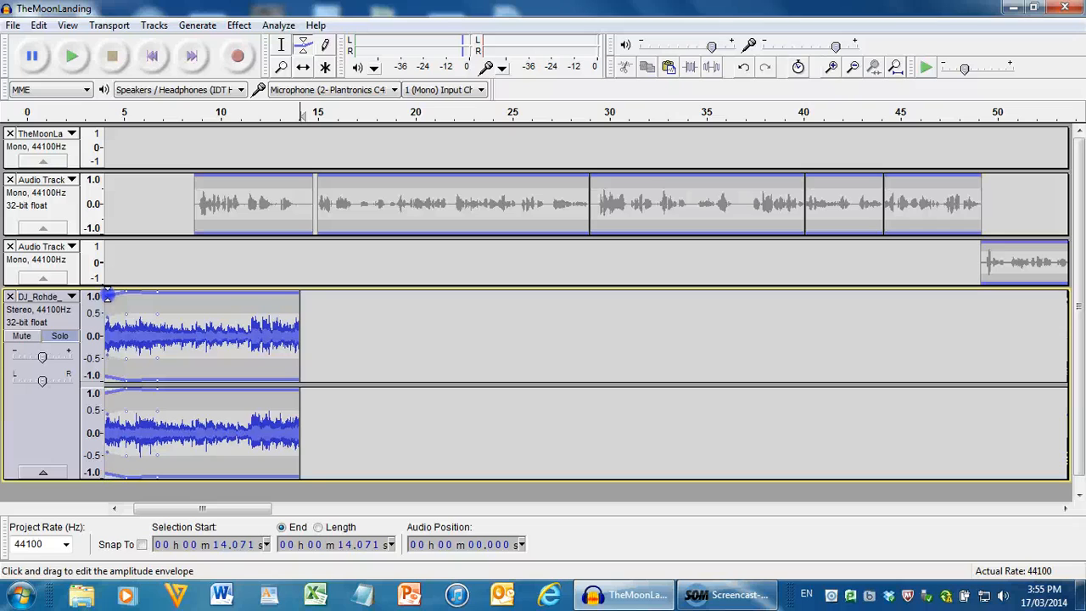
drag(108, 296, 109, 302)
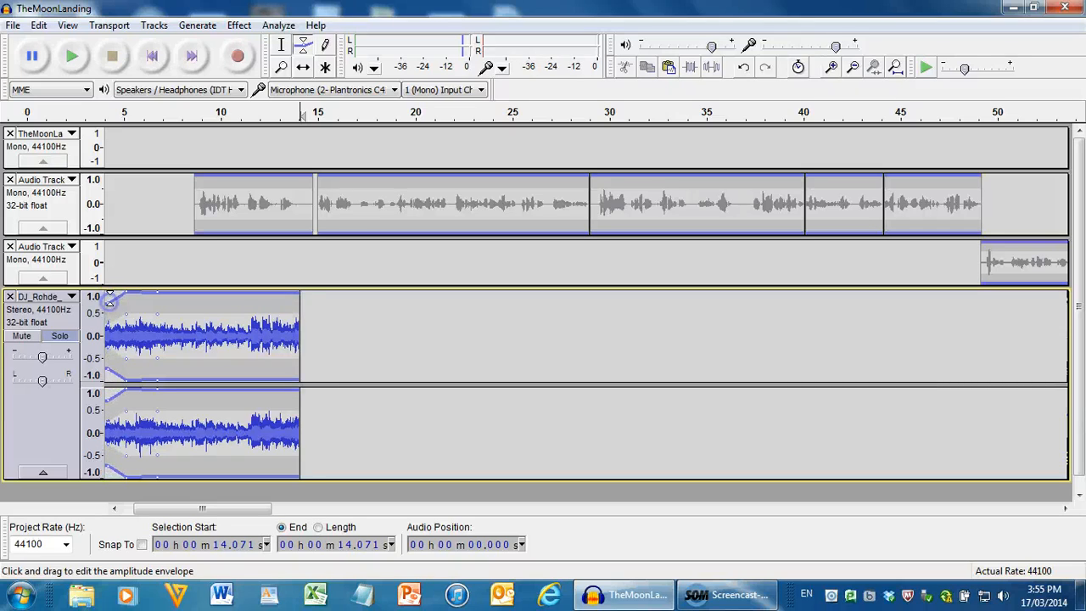
drag(125, 296, 125, 300)
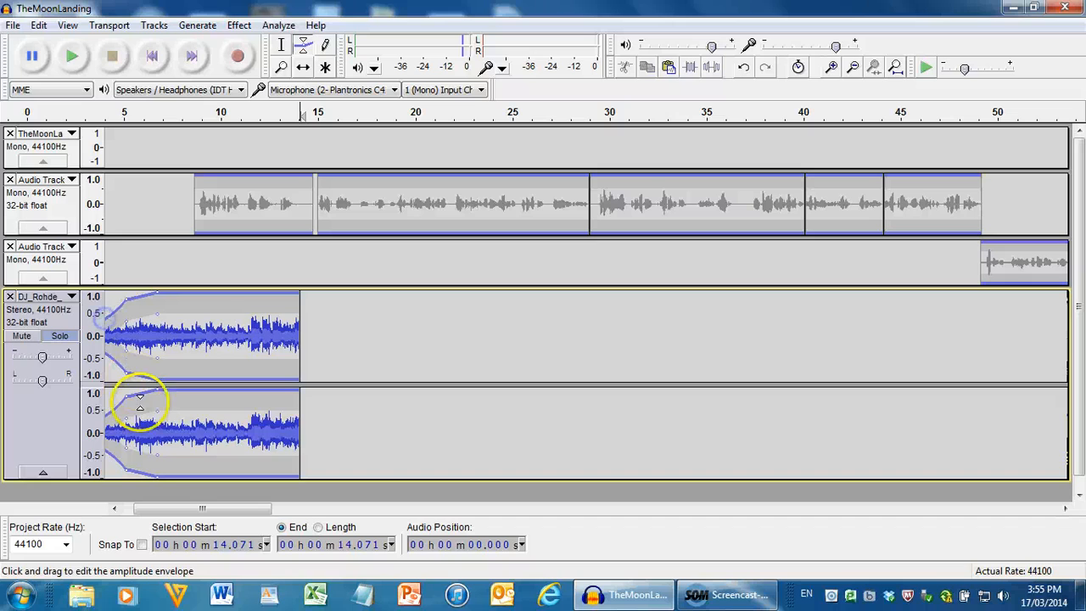
Shape the music's envelope into a fade-in from near silence at 0 seconds to full volume at about 5 seconds, and play it
drag(151, 508, 114, 516)
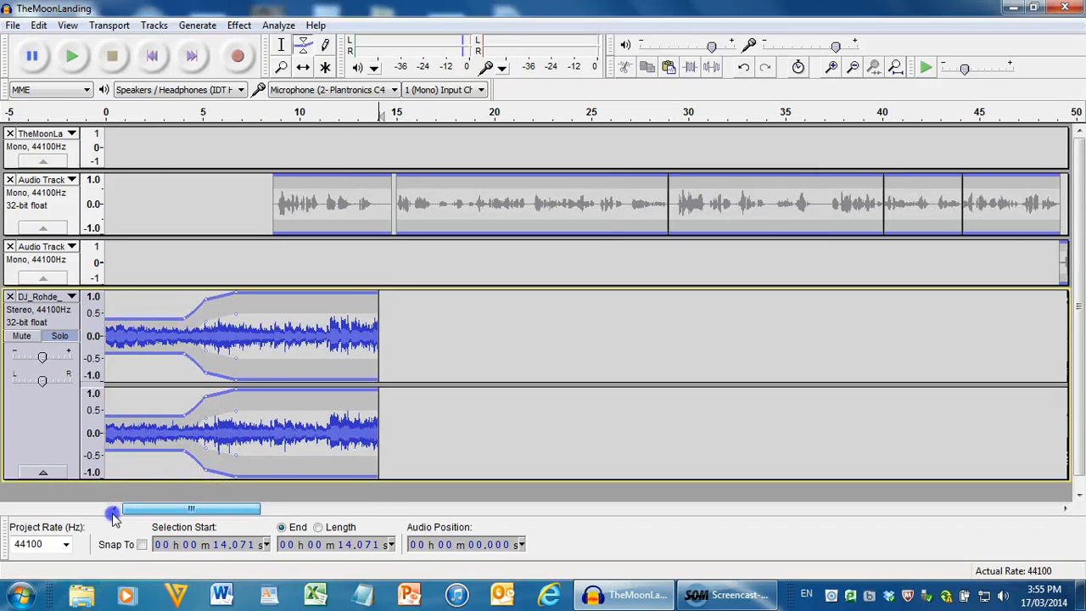
drag(168, 320, 183, 305)
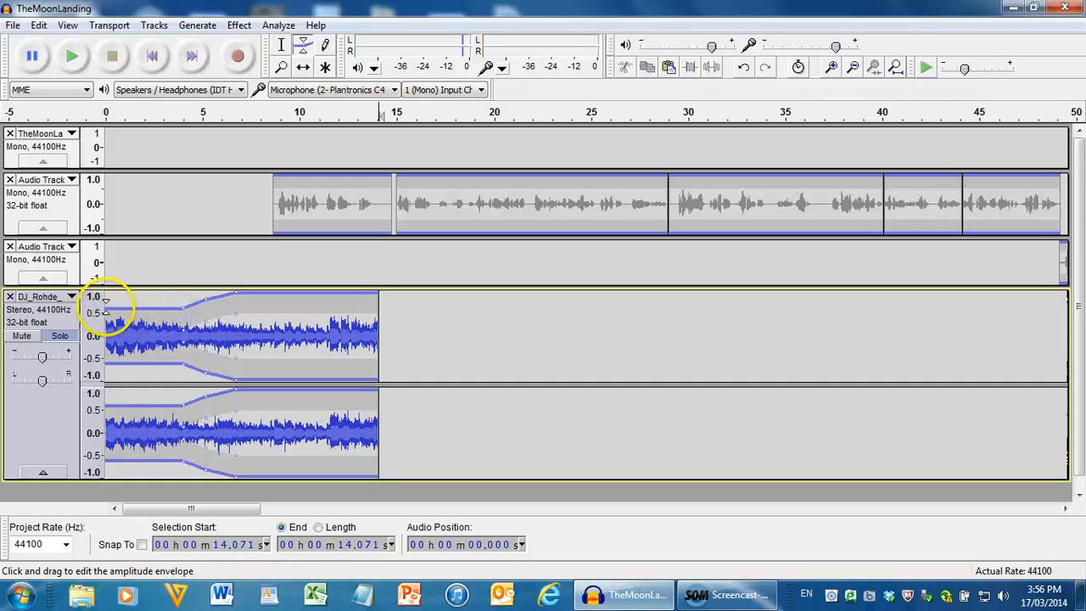
drag(105, 301, 108, 316)
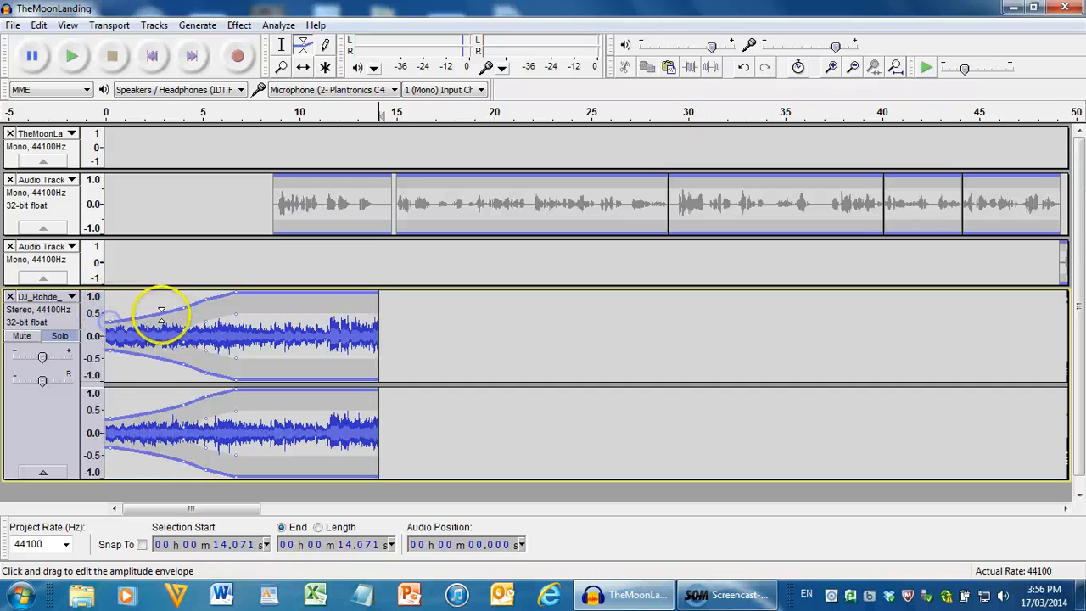
drag(182, 305, 203, 293)
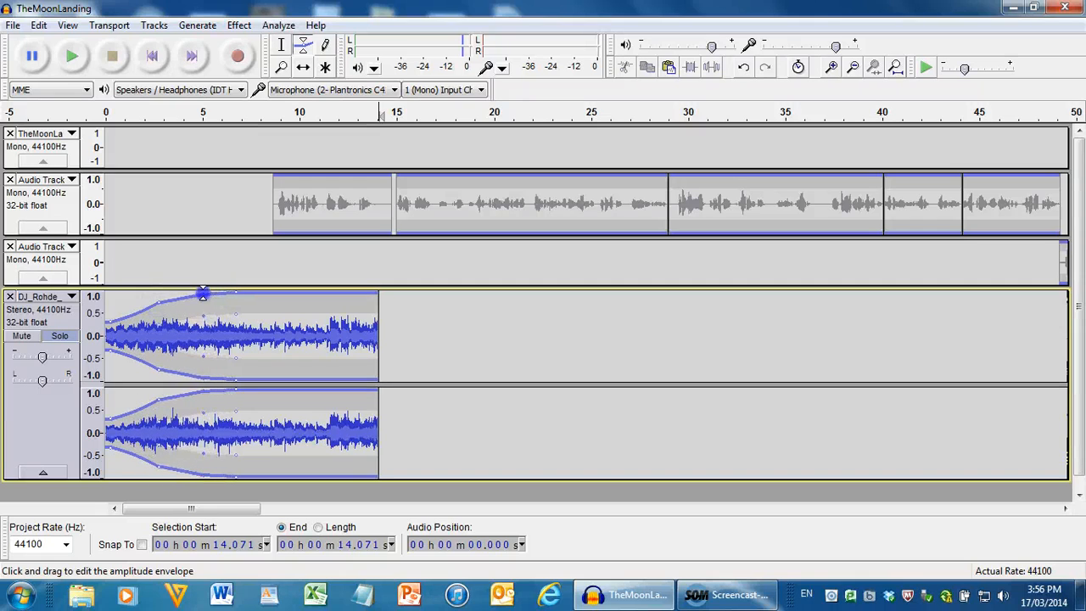
mouse_move(107, 322)
mouse_down()
mouse_move(100, 316)
mouse_move(108, 330)
mouse_up()
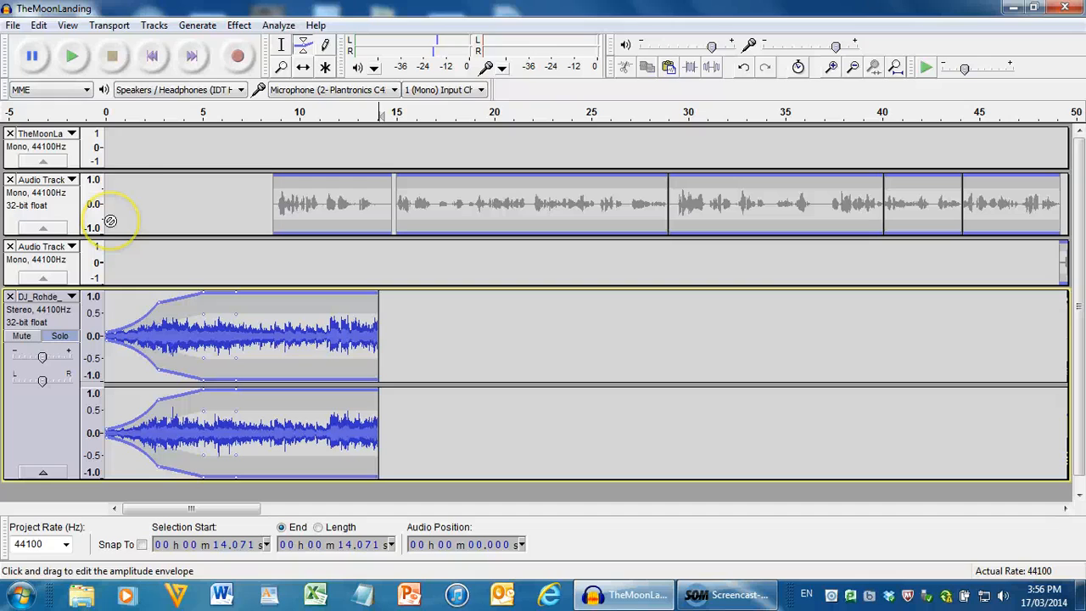
click(107, 110)
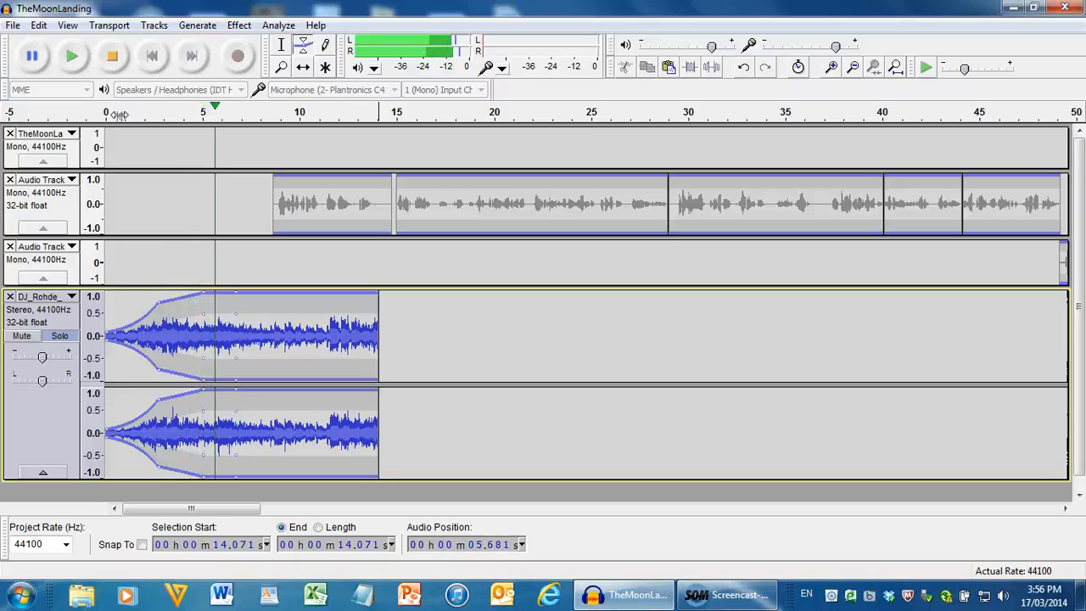
Turn off solo on the music track with all tracks expanded, and play the full mix from about 1 second into the narration
key(space)
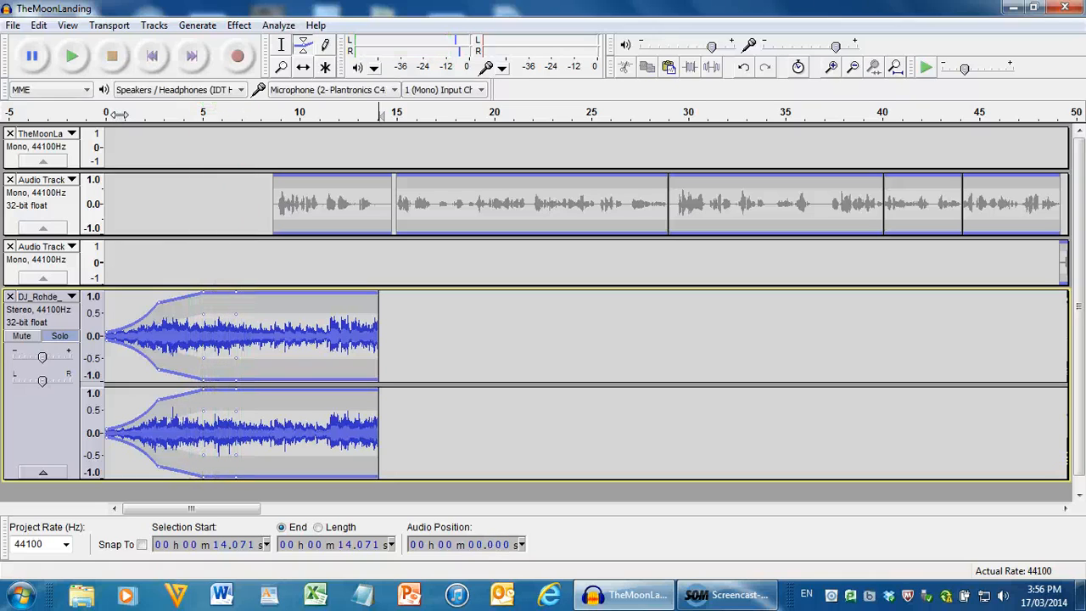
key(ctrl+shift+x)
click(110, 140)
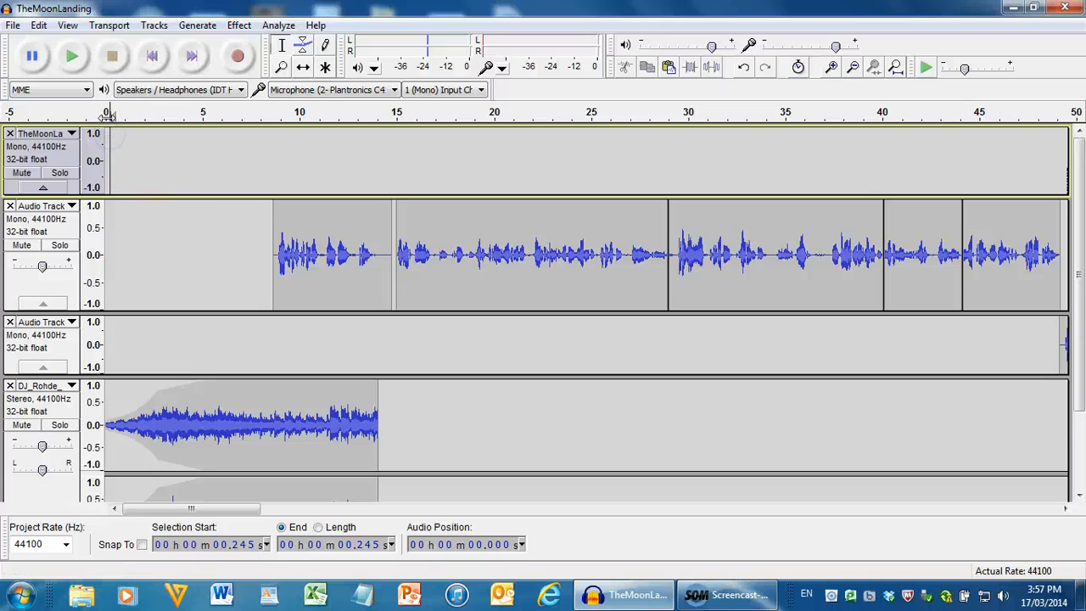
click(131, 114)
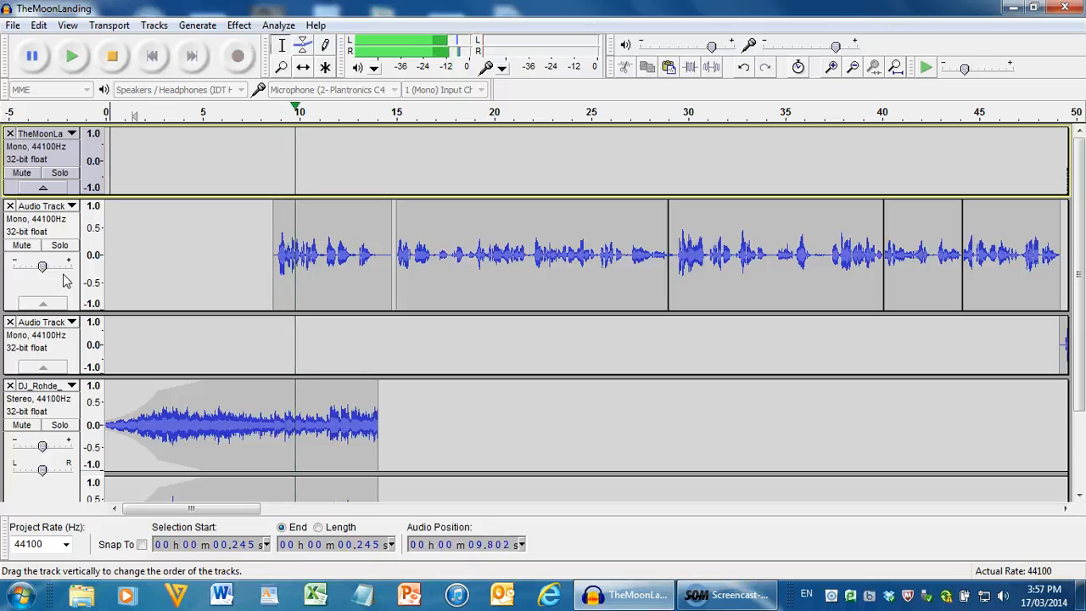
key(space)
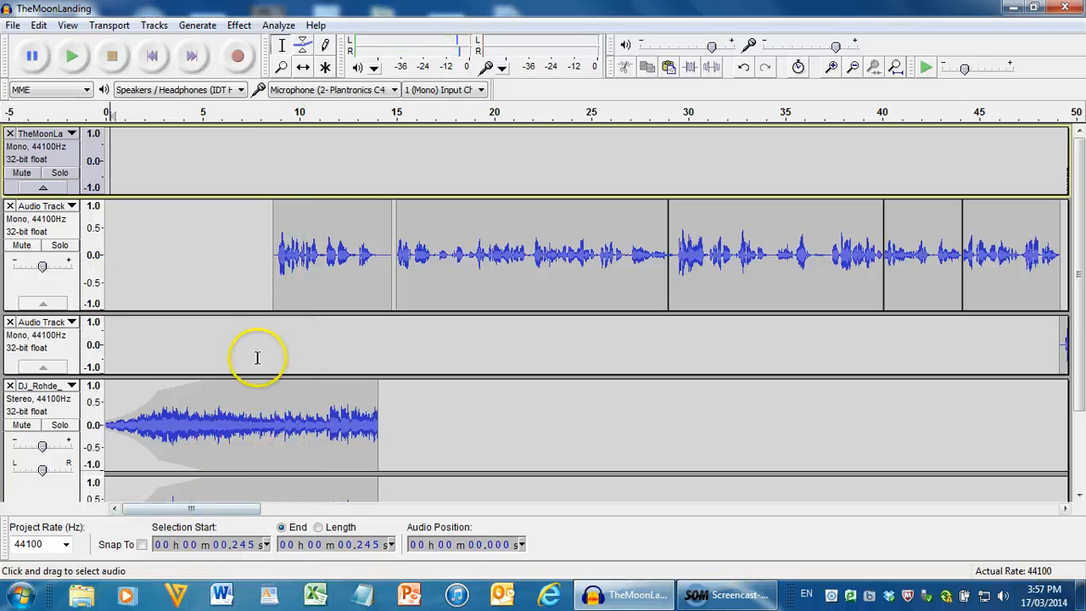
With the Envelope tool, fade the music out from about 8 seconds to near silence at about 10 seconds through its end, and play the mix
click(303, 45)
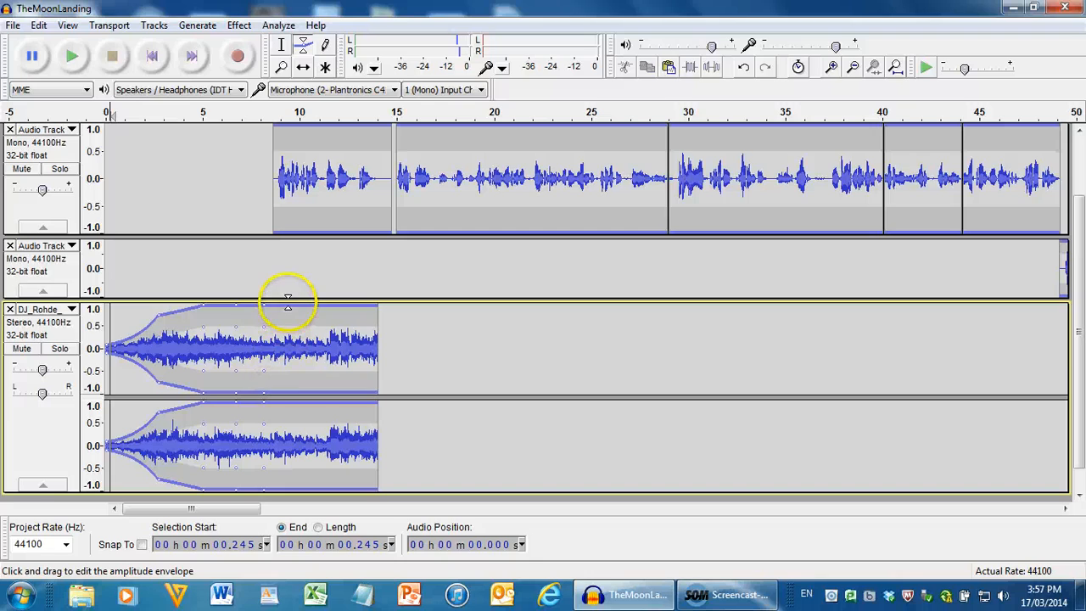
drag(286, 304, 307, 339)
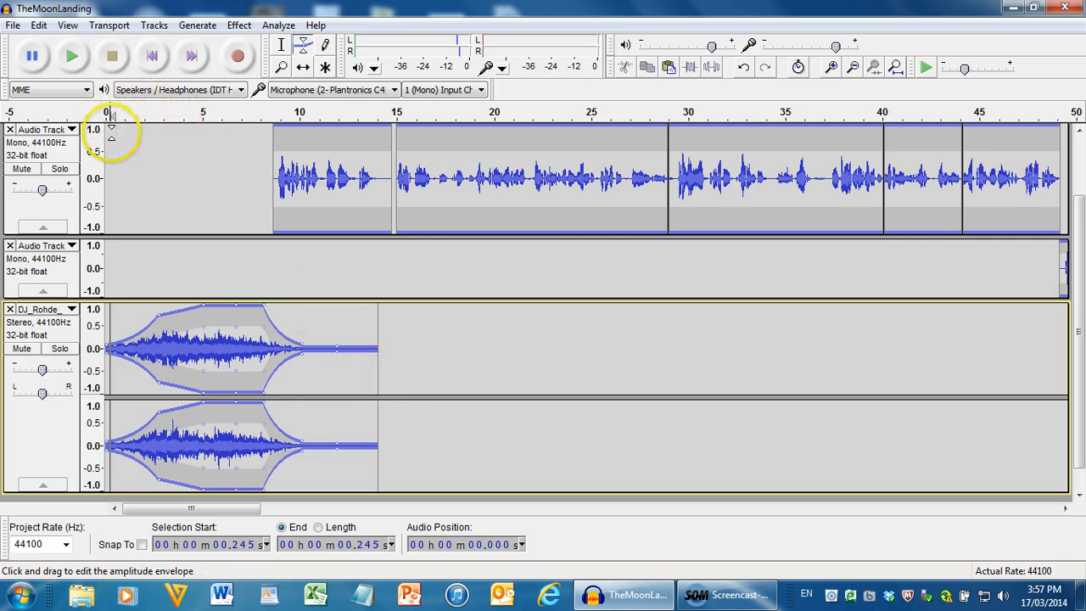
click(134, 194)
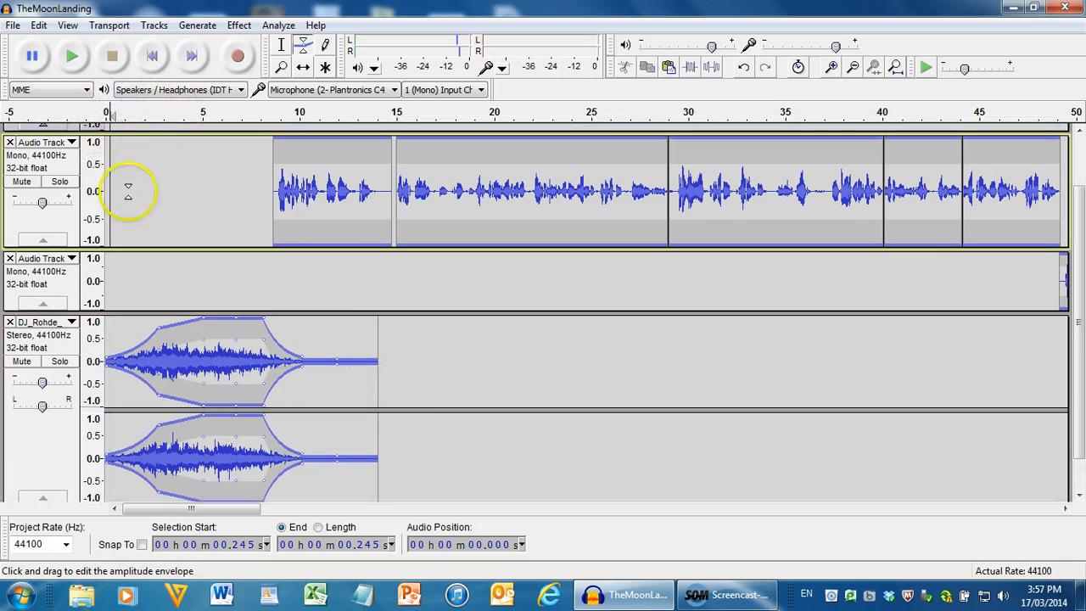
scroll(116, 209, up, 3)
click(125, 111)
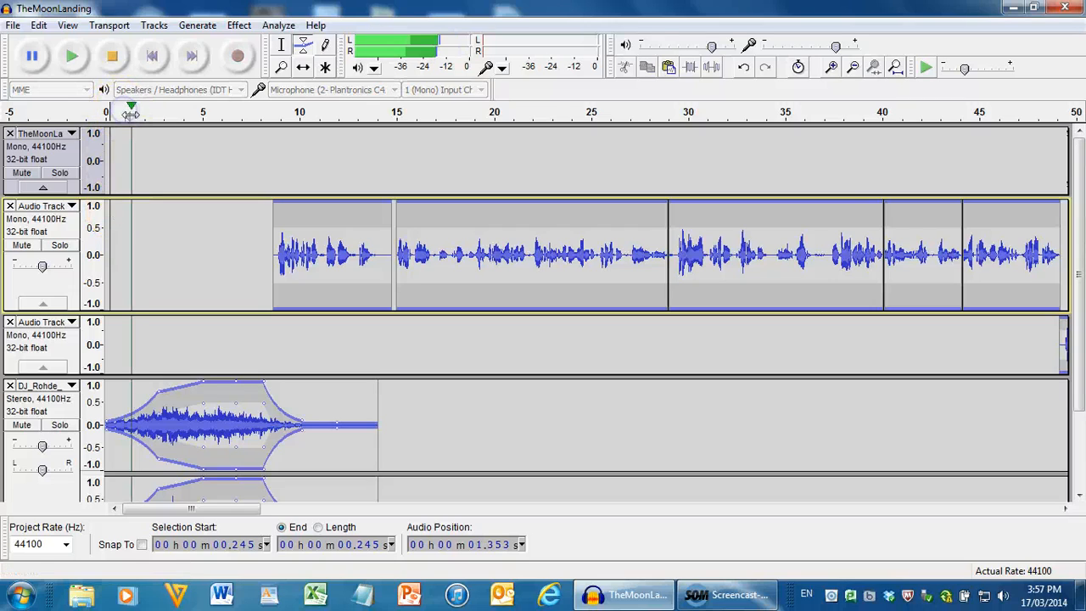
click(111, 243)
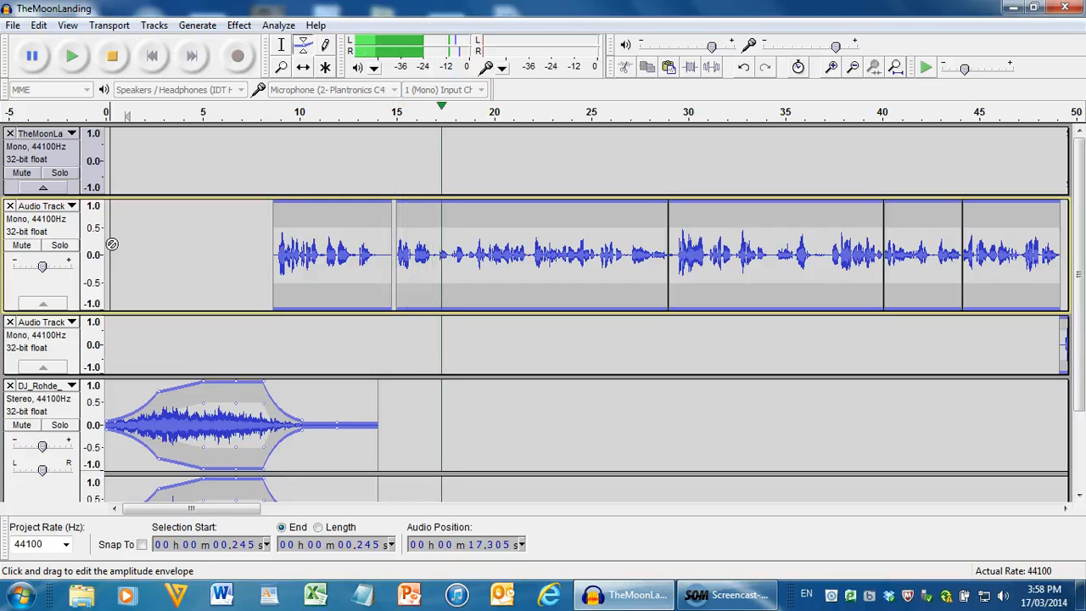
key(space)
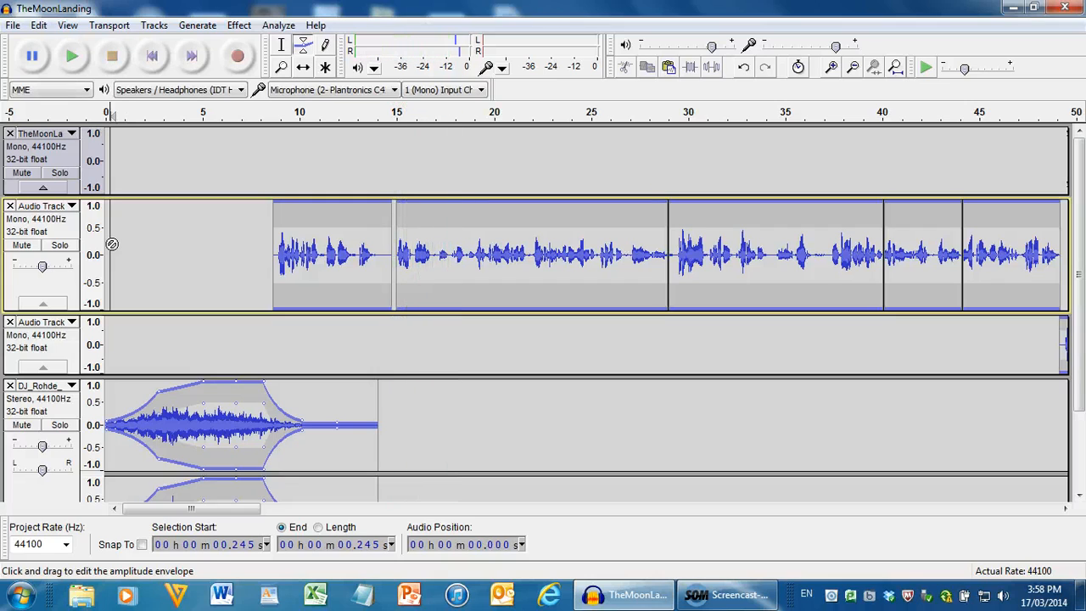